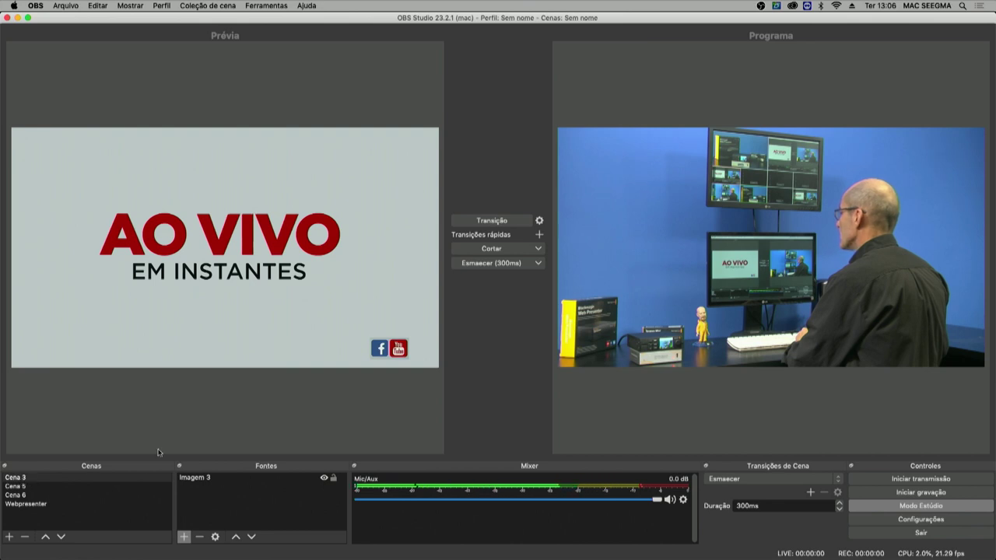
Step: Preview the Webpresenter, Cena 6 and Cena 5 scenes, and transition Cena 6 to the program output
{"action": "left_click", "coordinate": [22, 505]}
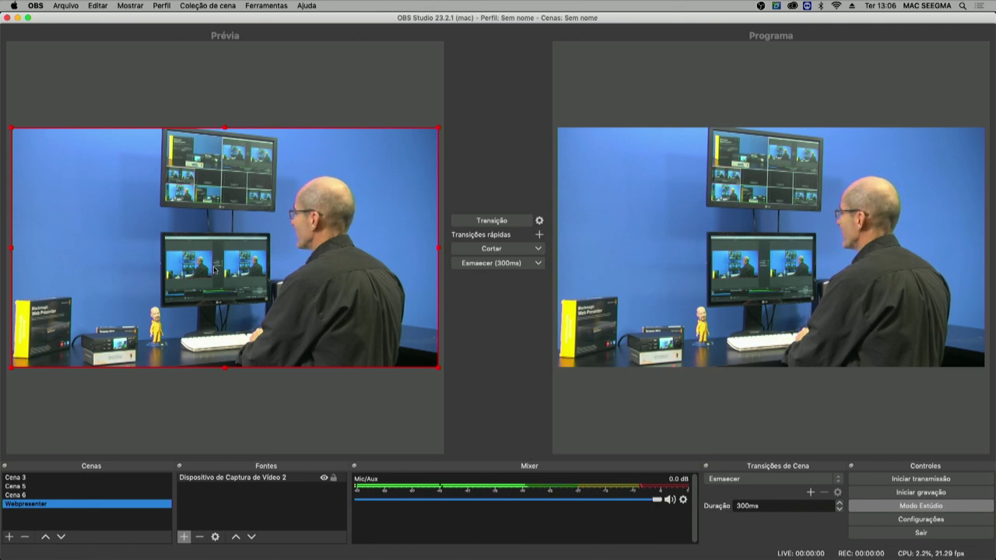
{"action": "left_click", "coordinate": [16, 495]}
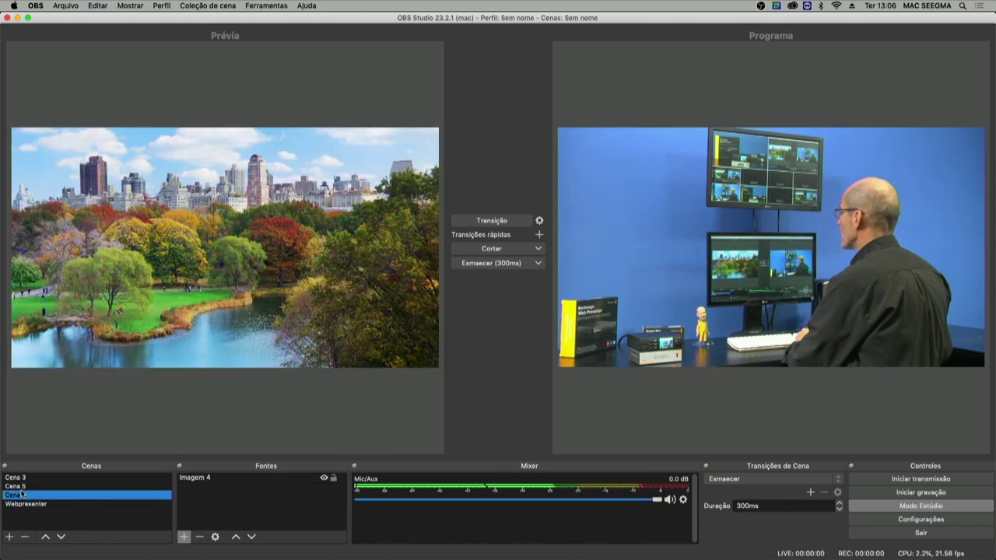
{"action": "left_click", "coordinate": [18, 487]}
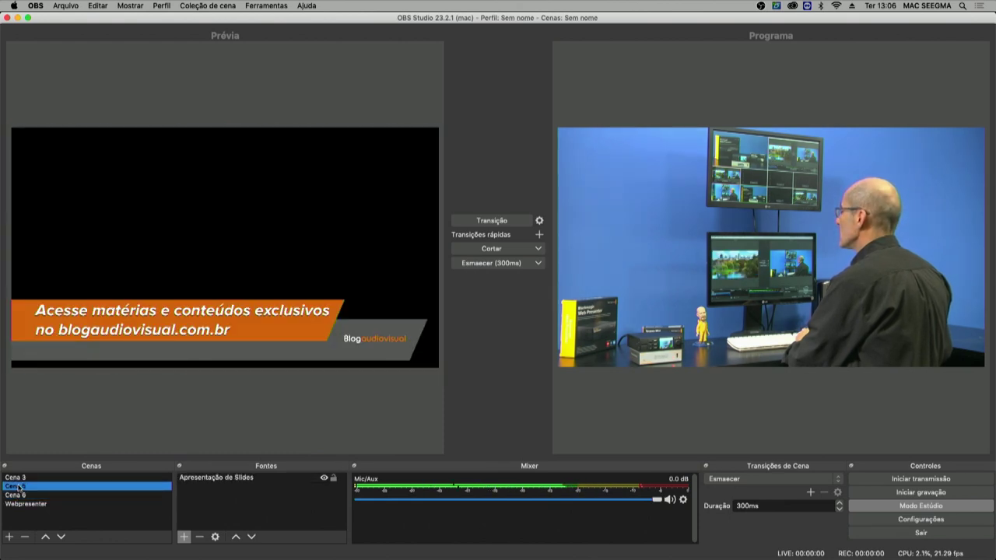
{"action": "left_click", "coordinate": [22, 496]}
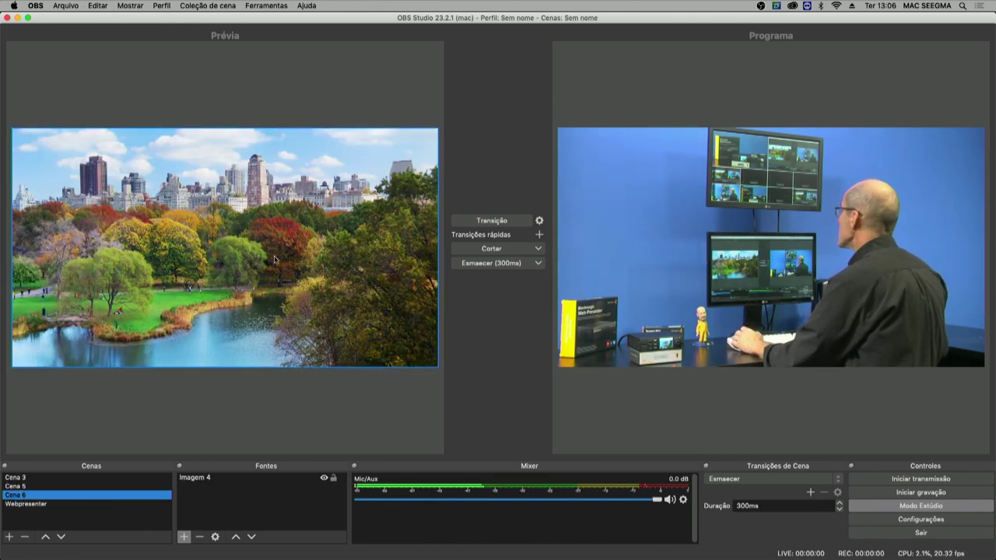
{"action": "left_click", "coordinate": [477, 225]}
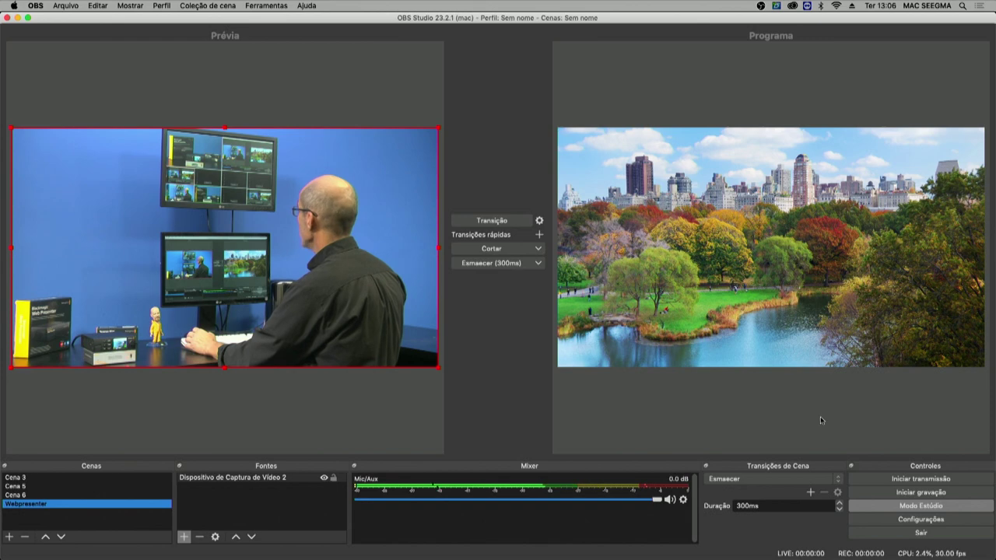
Step: Turn off studio mode and add the existing source Dispositivo de Captura de Vídeo 2 to scene Cena 6
{"action": "left_click", "coordinate": [920, 507]}
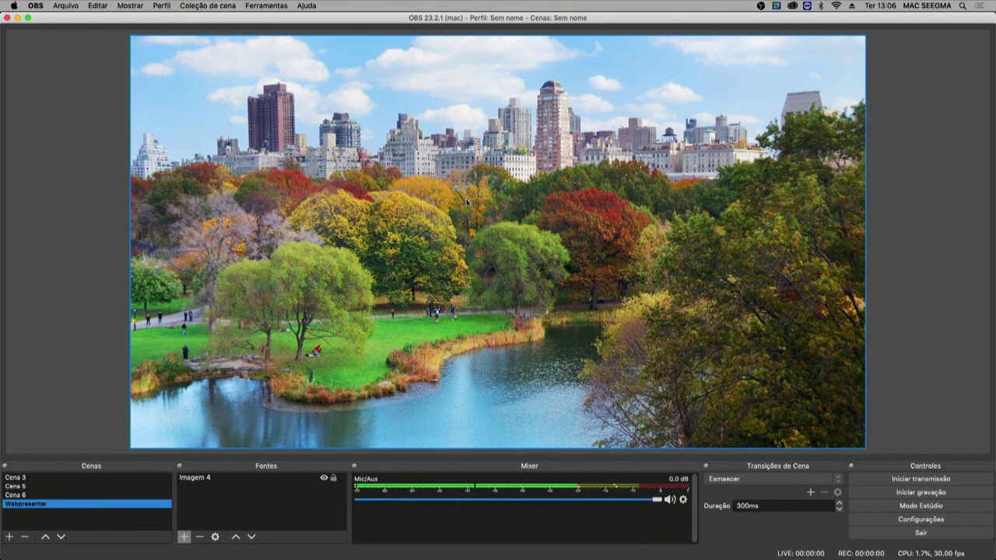
{"action": "left_click", "coordinate": [90, 495]}
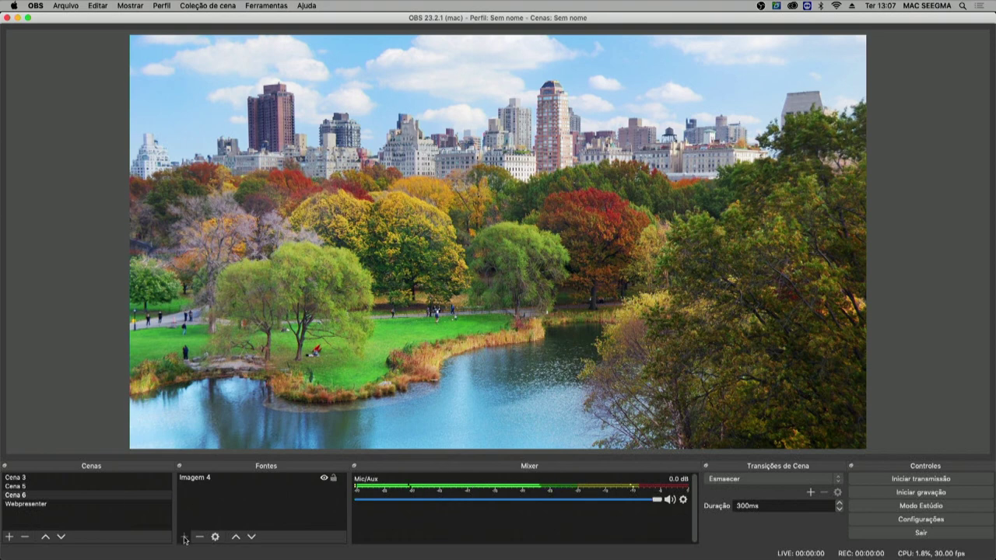
{"action": "left_click", "coordinate": [185, 537]}
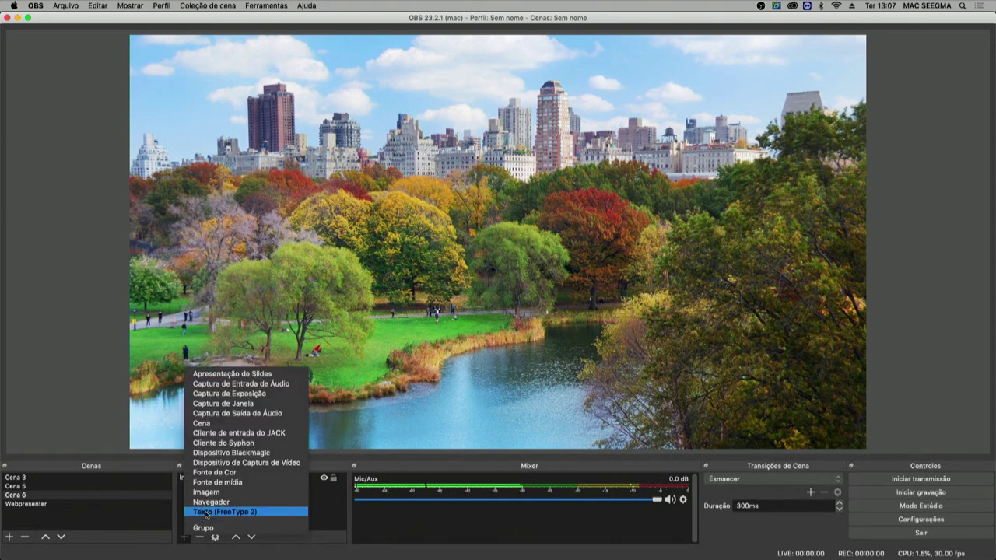
{"action": "left_click", "coordinate": [253, 464]}
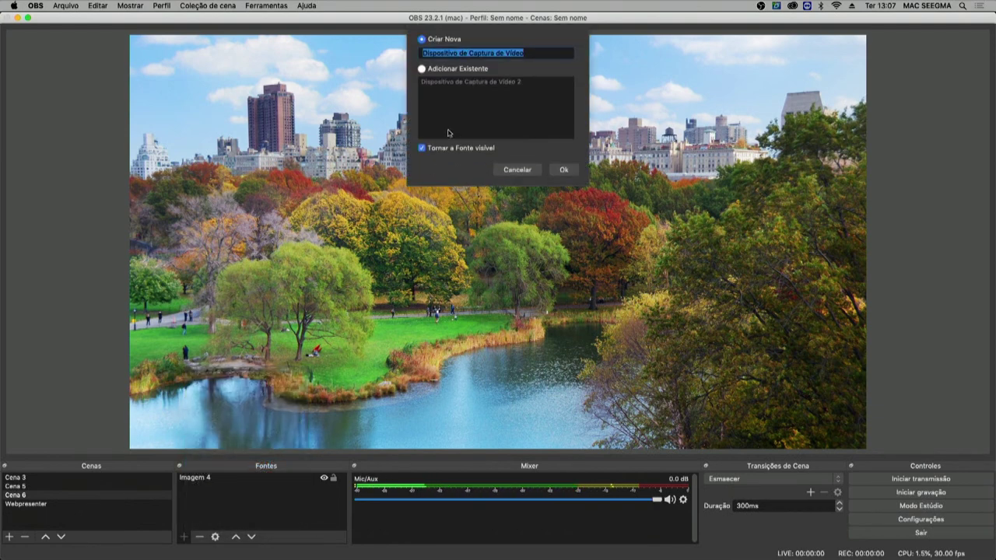
{"action": "left_click", "coordinate": [421, 70]}
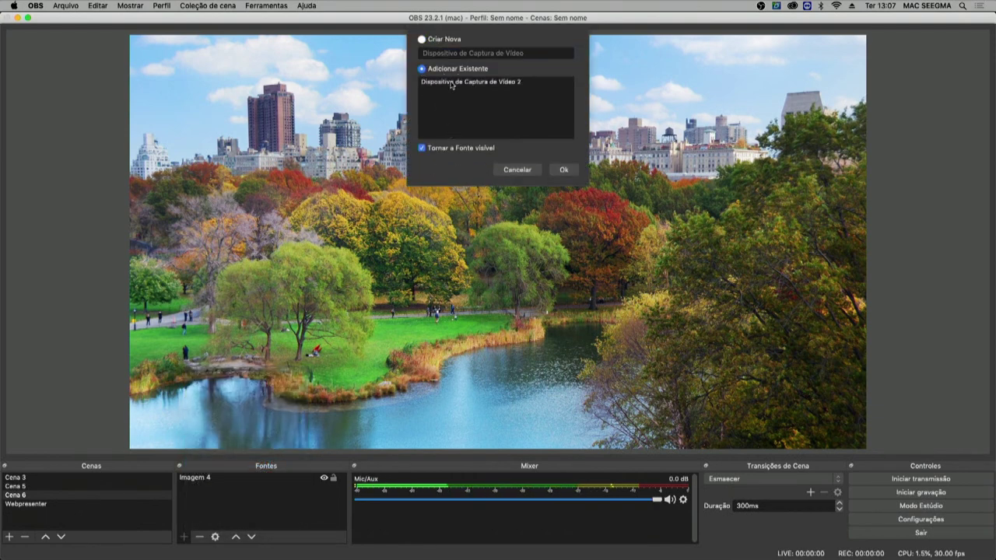
{"action": "left_click", "coordinate": [456, 82]}
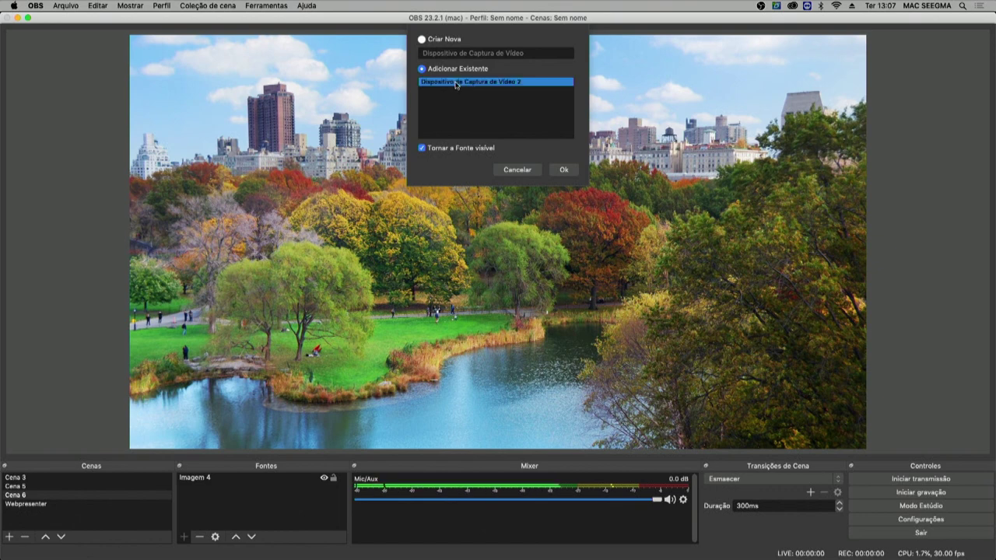
{"action": "left_click", "coordinate": [564, 171]}
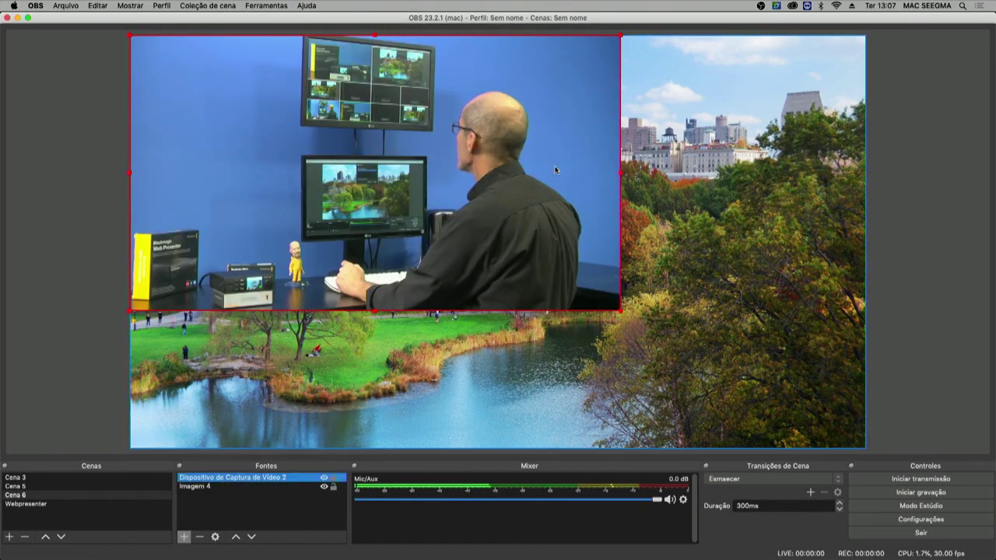
Step: Shrink the video capture to about a quarter of the canvas width and place it in the canvas's lower-right corner
{"action": "left_click_drag", "start_coordinate": [130, 36], "coordinate": [448, 229]}
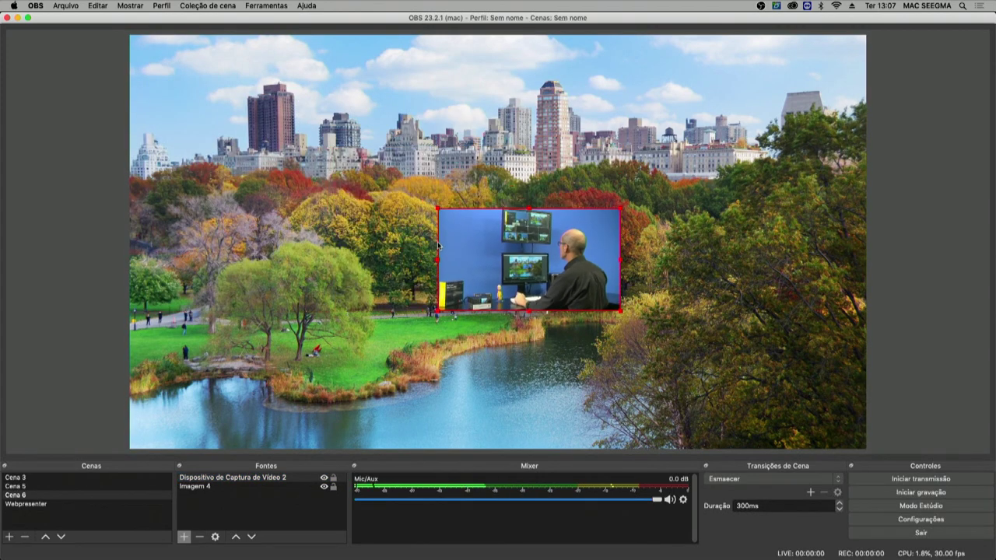
{"action": "left_click_drag", "start_coordinate": [500, 253], "coordinate": [737, 389]}
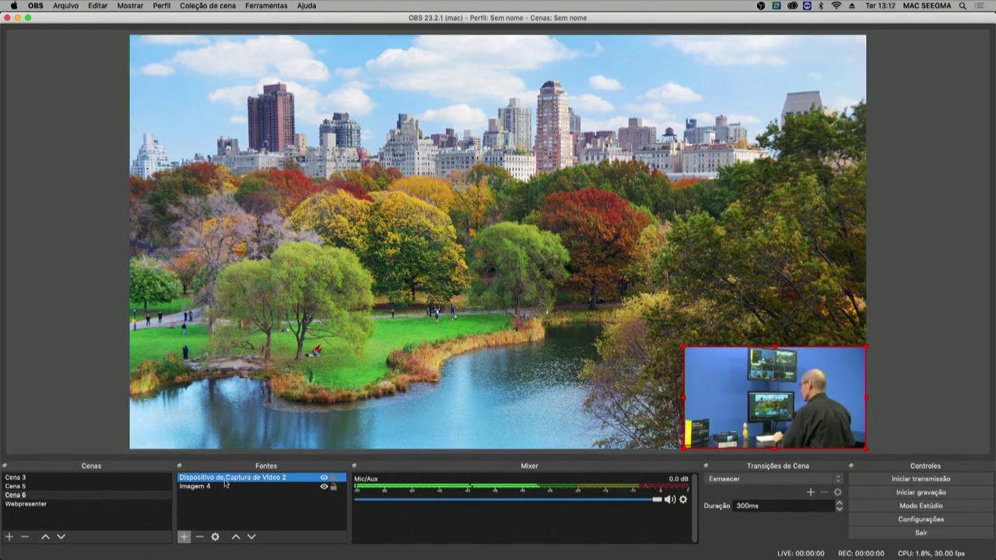
Step: Add a Chroma Key effect filter with its default name to the Dispositivo de Captura de Vídeo 2 source
{"action": "right_click", "coordinate": [226, 481]}
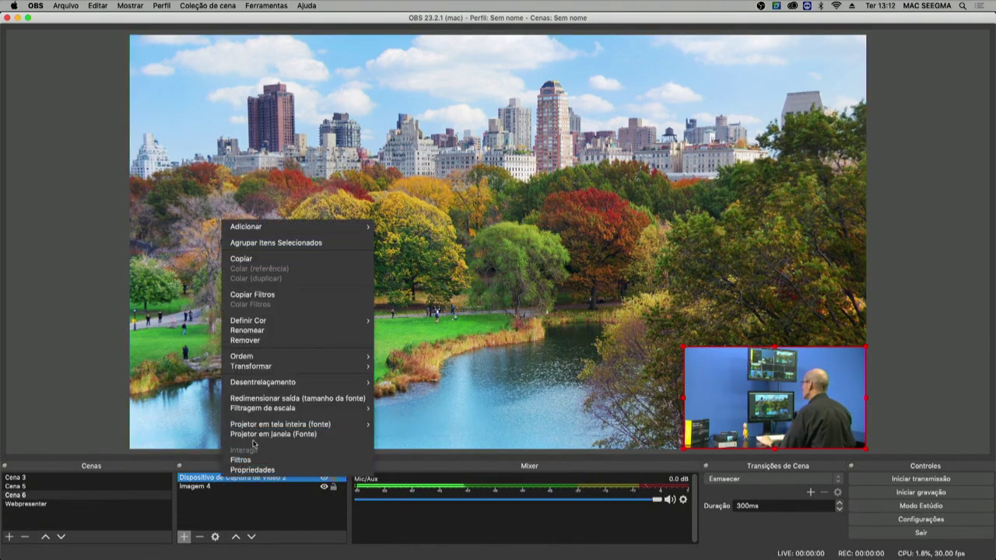
{"action": "left_click", "coordinate": [242, 461]}
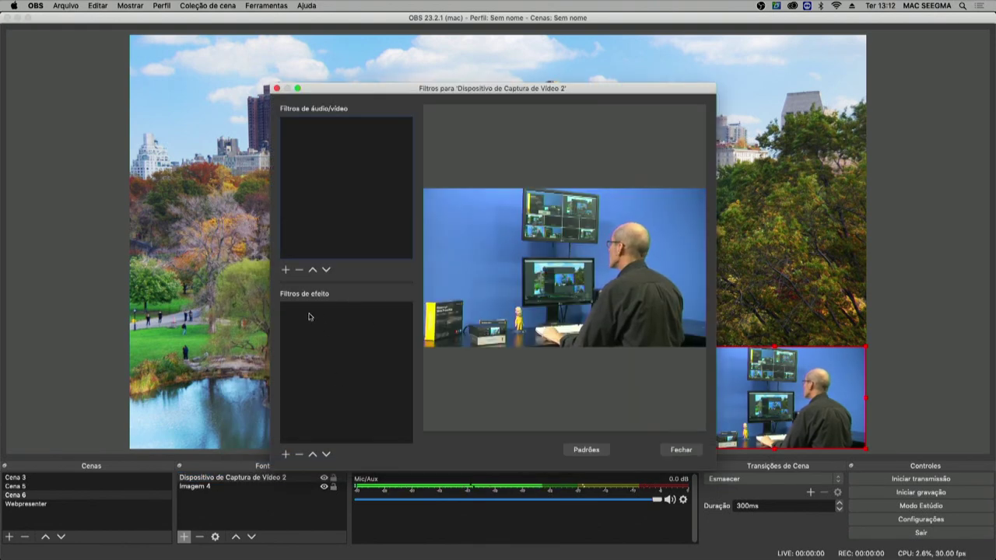
{"action": "left_click", "coordinate": [285, 454]}
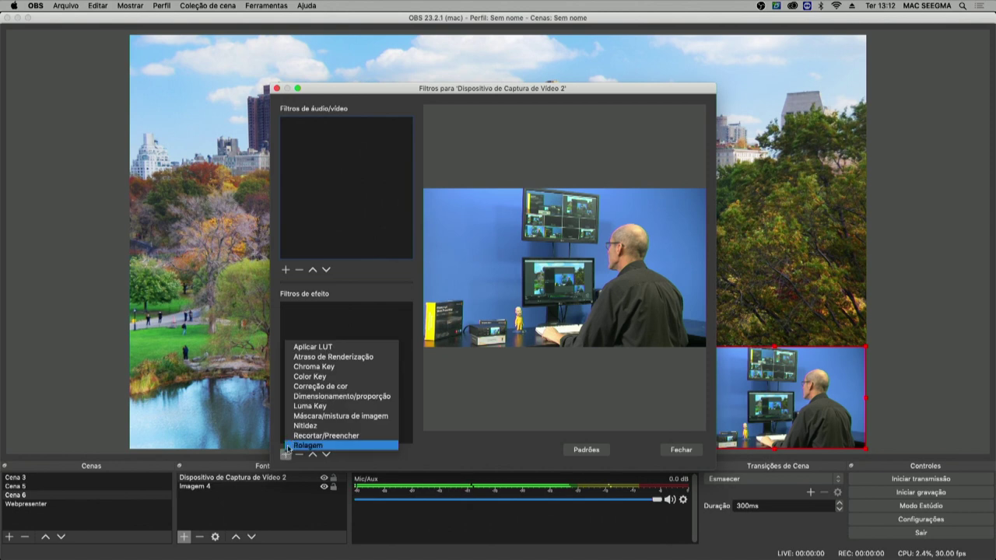
{"action": "left_click", "coordinate": [328, 367]}
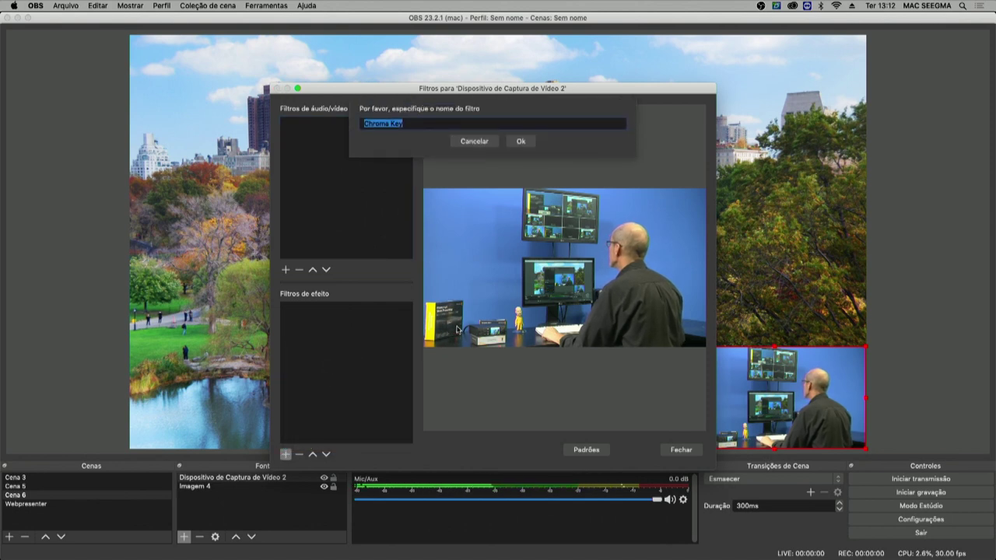
{"action": "left_click", "coordinate": [521, 142]}
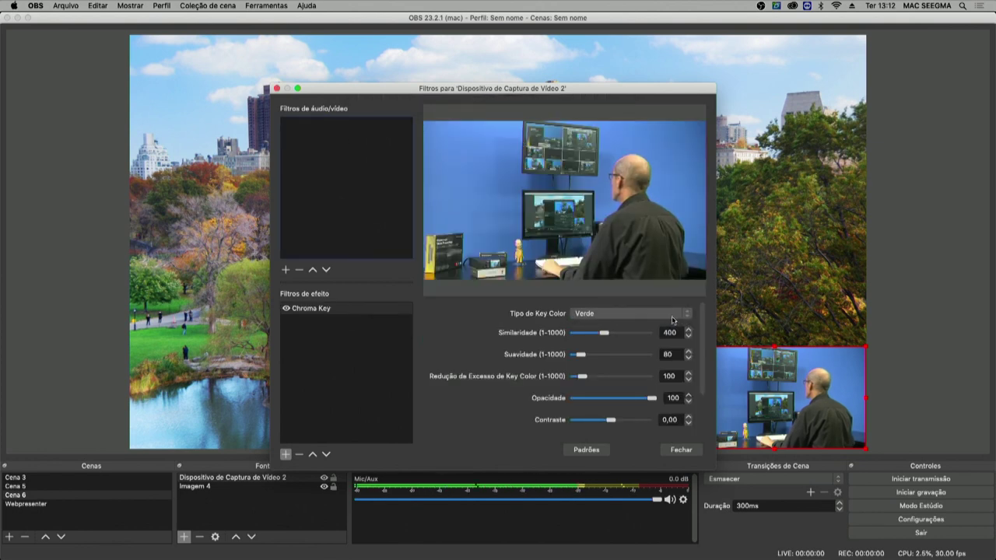
Step: Set the chroma key's colour type to Azul and its similarity to 244, and close the filter settings
{"action": "left_click", "coordinate": [685, 316]}
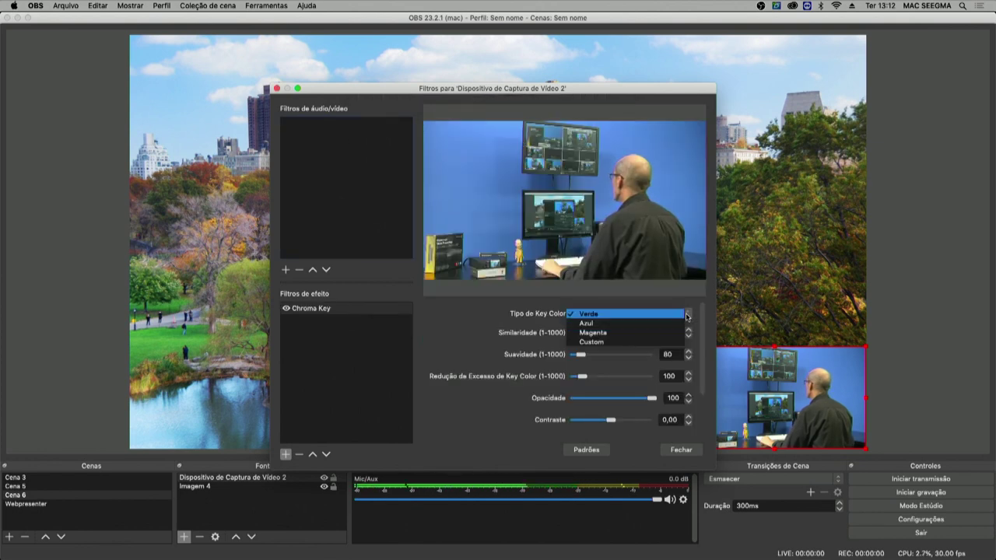
{"action": "left_click", "coordinate": [607, 323]}
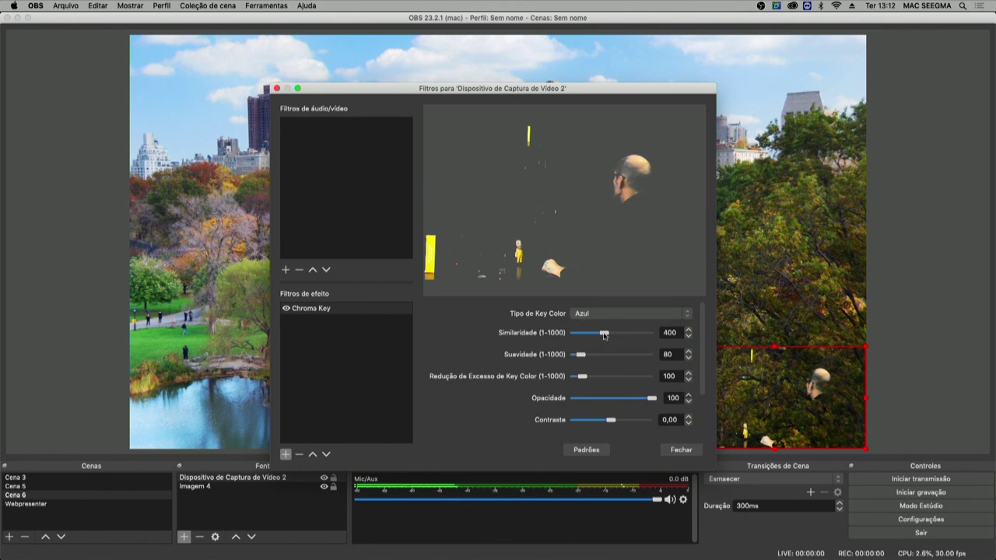
{"action": "left_click_drag", "start_coordinate": [605, 337], "coordinate": [594, 336]}
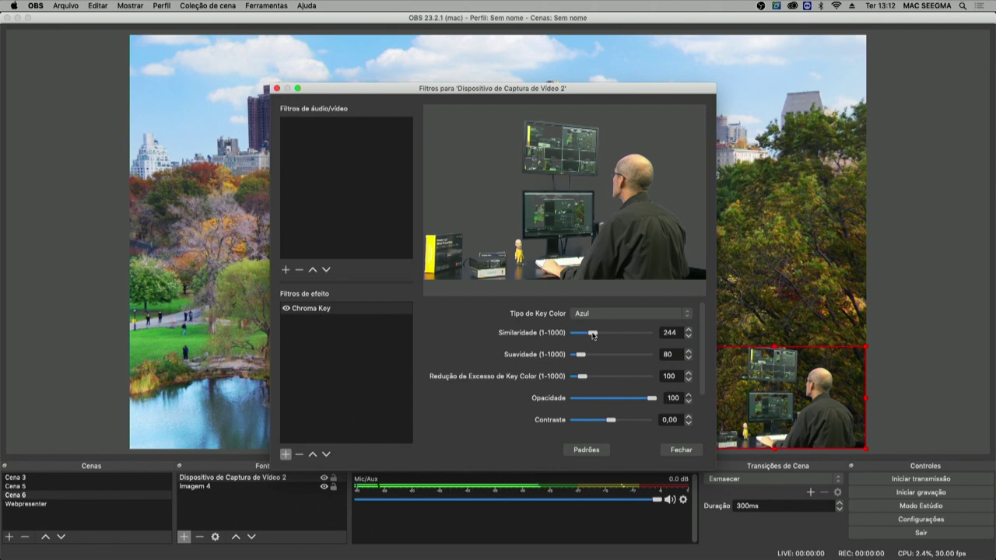
{"action": "left_click", "coordinate": [681, 450]}
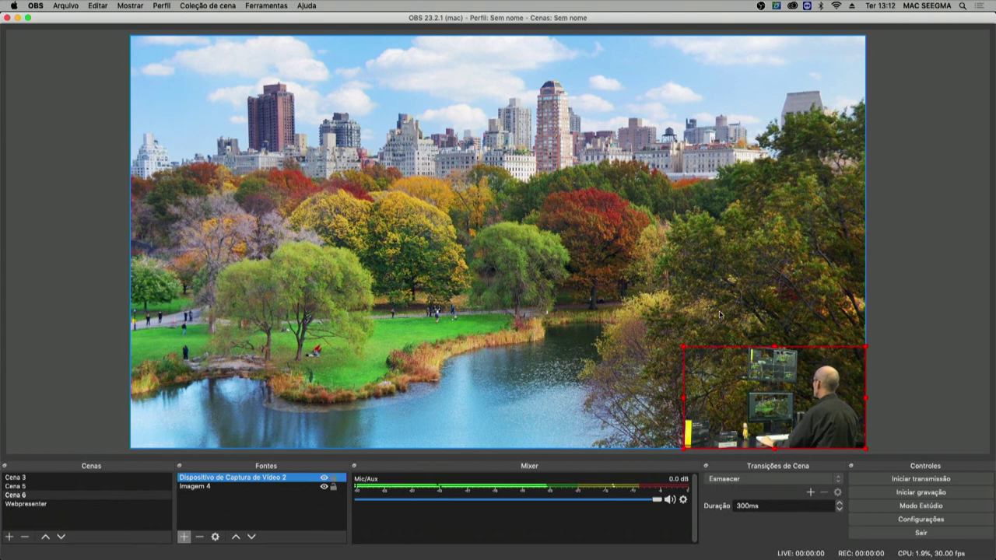
Step: Turn studio mode back on and create a new image source named Imagem in scene Cena 6
{"action": "left_click", "coordinate": [611, 312]}
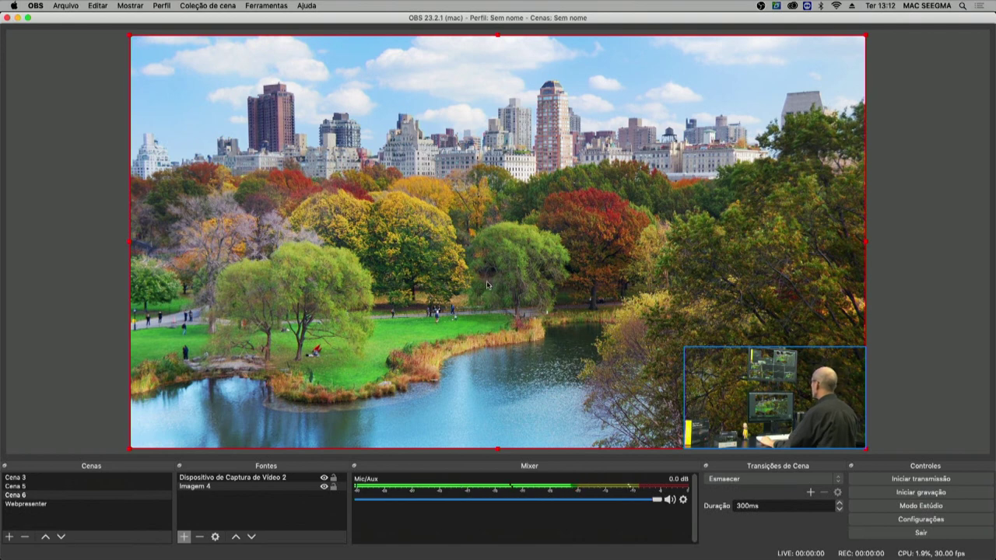
{"action": "left_click", "coordinate": [921, 506]}
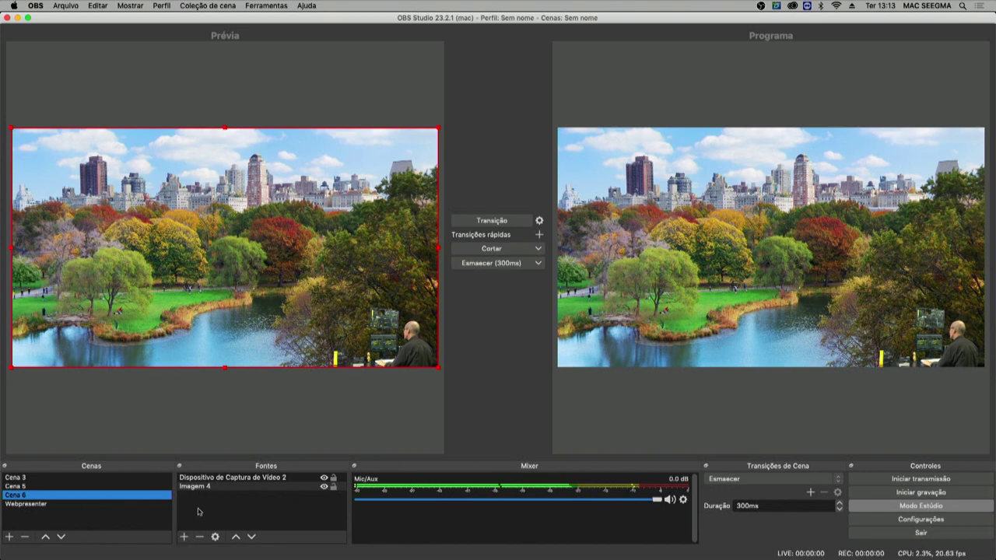
{"action": "left_click", "coordinate": [184, 538]}
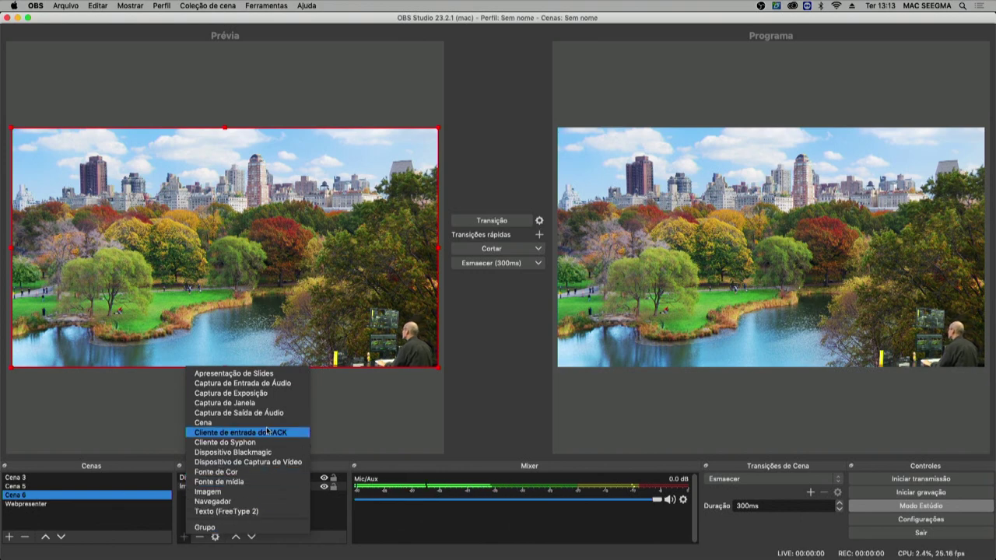
{"action": "left_click", "coordinate": [218, 493]}
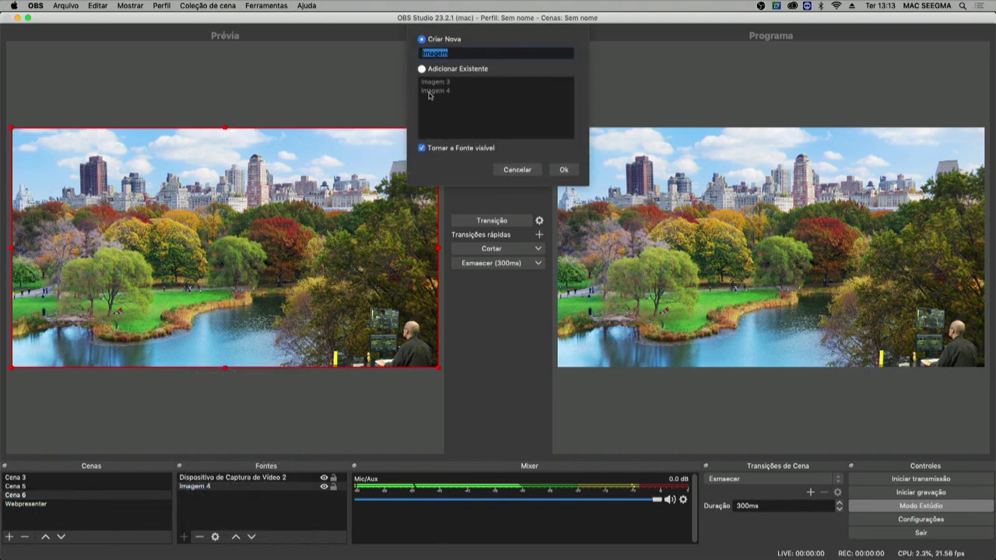
{"action": "left_click", "coordinate": [565, 170]}
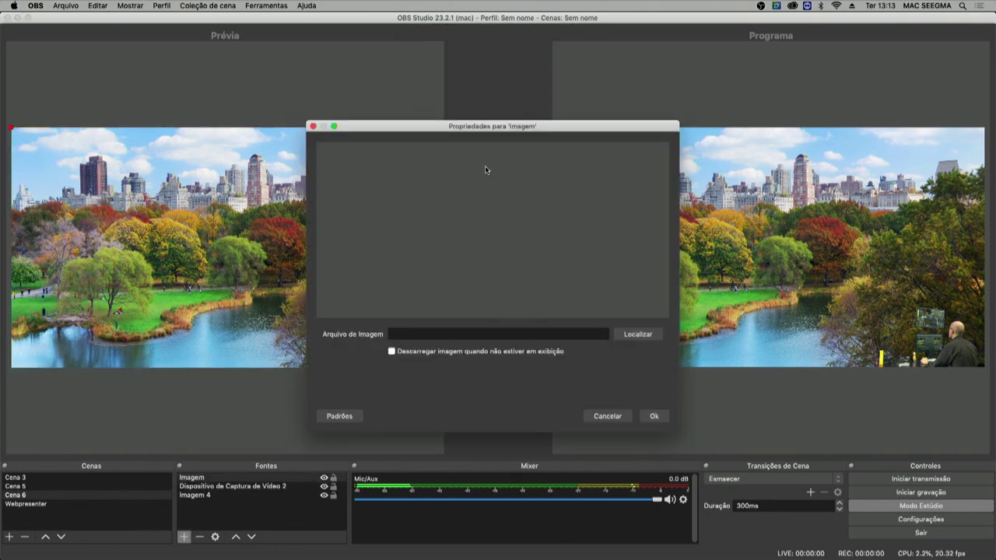
Step: Load the "Suporte Técnico e Treinamento" presenter's lower-third PNG from the Desktop's gc folder into the new image source and confirm its properties
{"action": "left_click", "coordinate": [638, 333]}
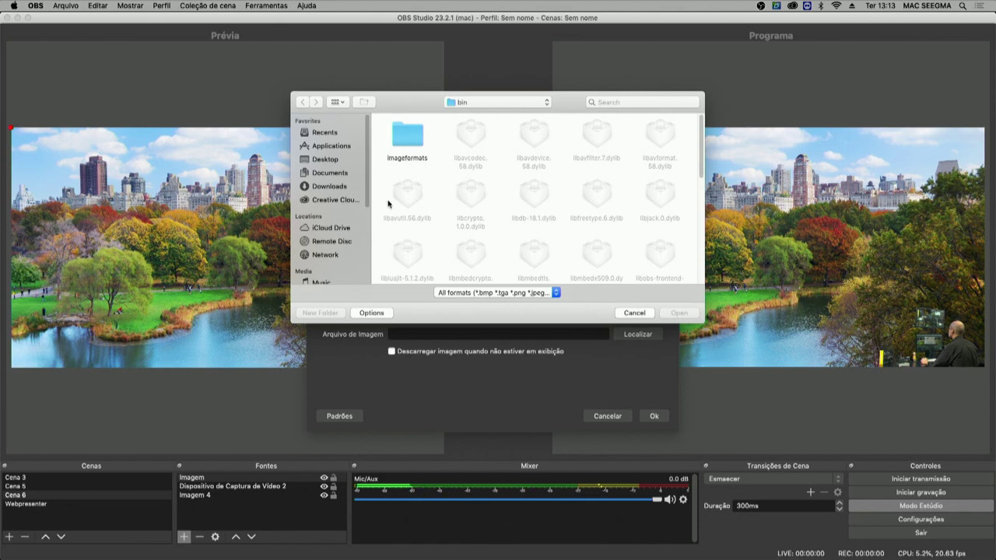
{"action": "scroll", "coordinate": [583, 195], "scroll_direction": "down", "scroll_amount": 5}
{"action": "scroll", "coordinate": [467, 187], "scroll_direction": "up", "scroll_amount": 4}
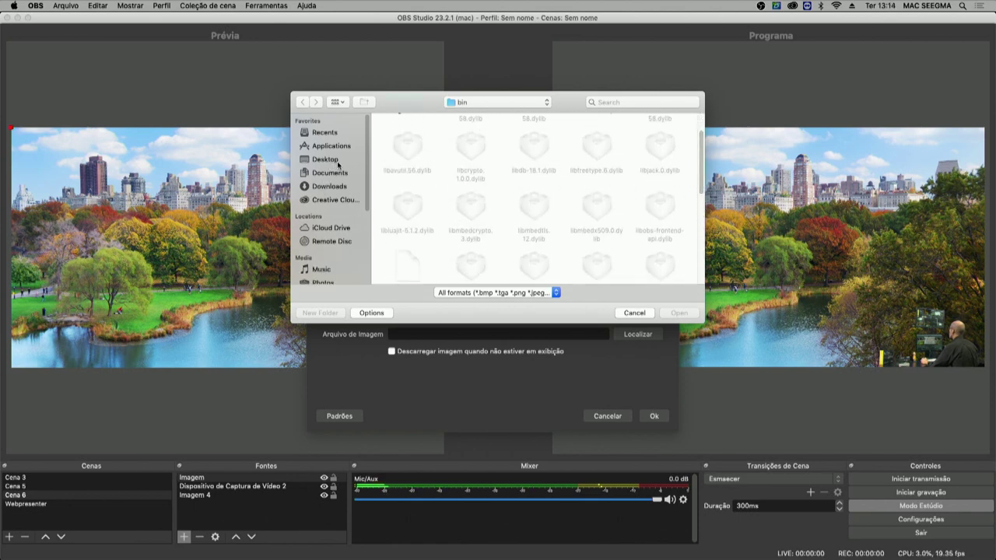
{"action": "left_click", "coordinate": [326, 159]}
{"action": "double_click", "coordinate": [656, 190]}
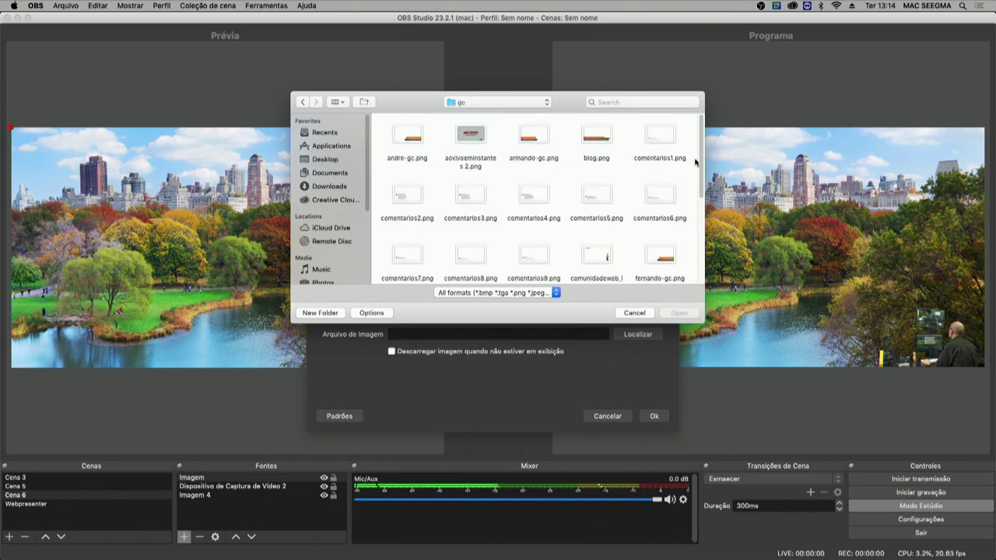
{"action": "scroll", "coordinate": [580, 224], "scroll_direction": "down", "scroll_amount": 5}
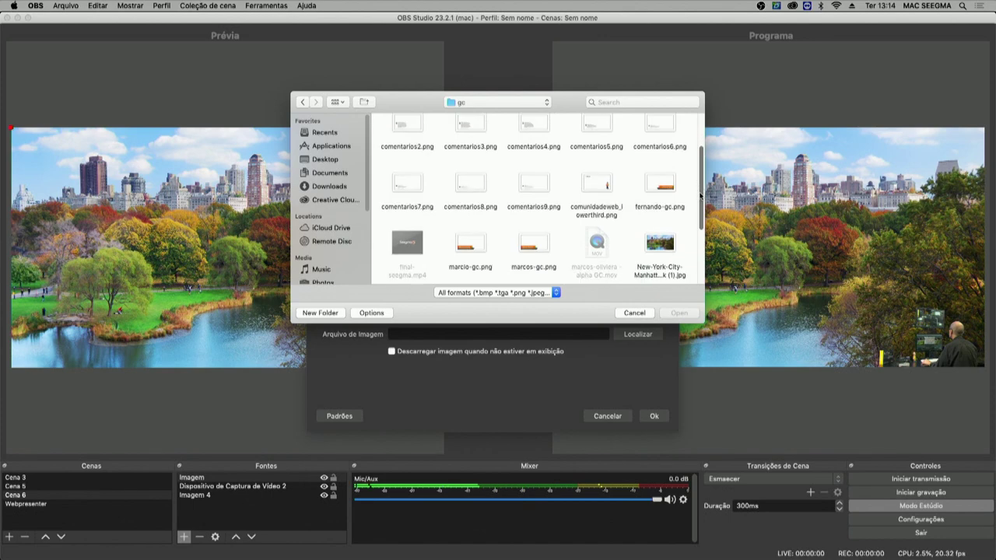
{"action": "left_click", "coordinate": [544, 238]}
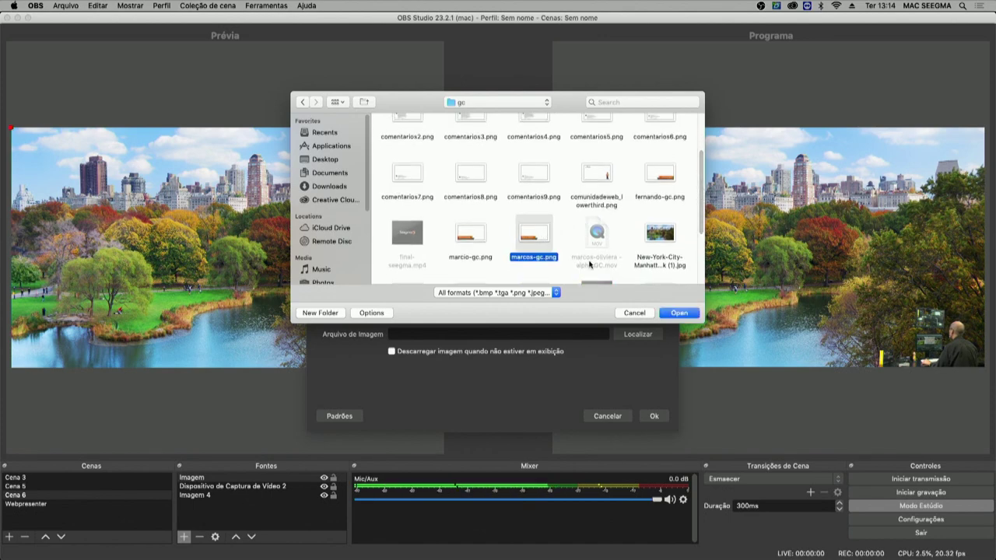
{"action": "left_click", "coordinate": [679, 312]}
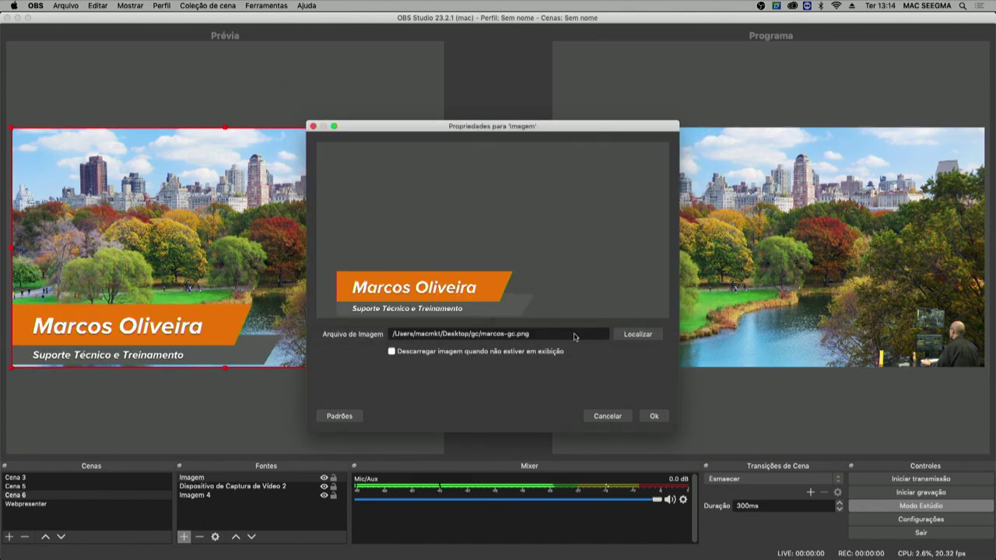
{"action": "left_click", "coordinate": [654, 417]}
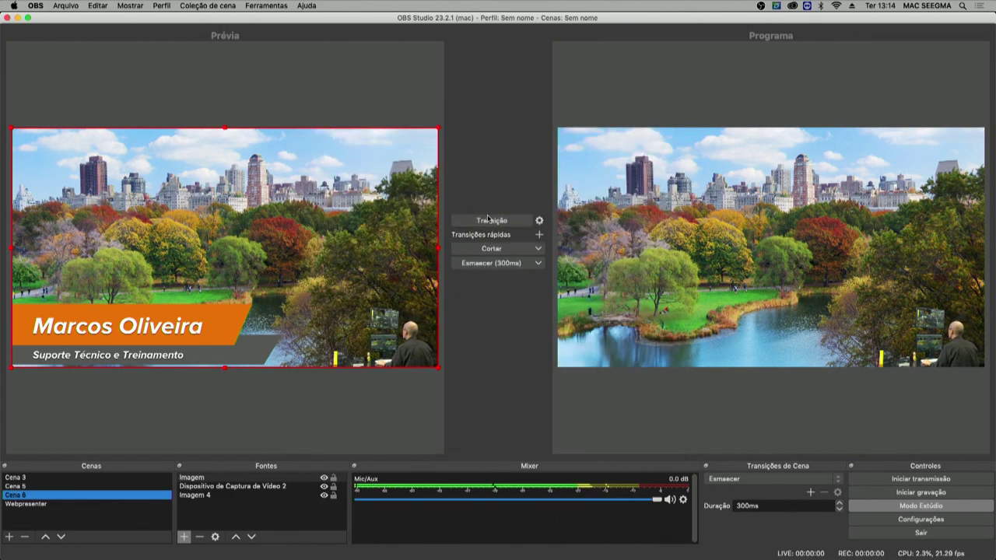
Step: Create a new image source named Imagem 2 in scene Cena 6
{"action": "left_click", "coordinate": [184, 536]}
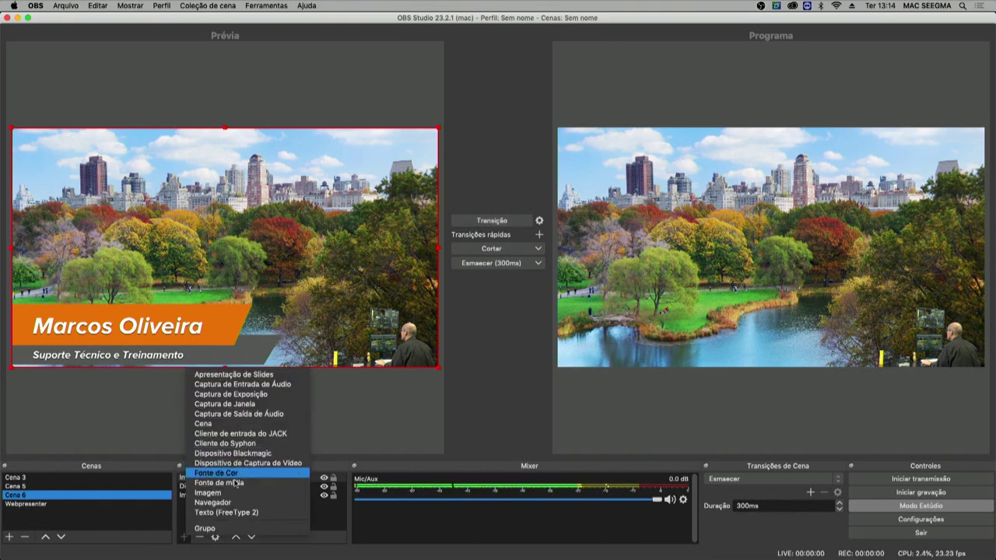
{"action": "left_click", "coordinate": [248, 466]}
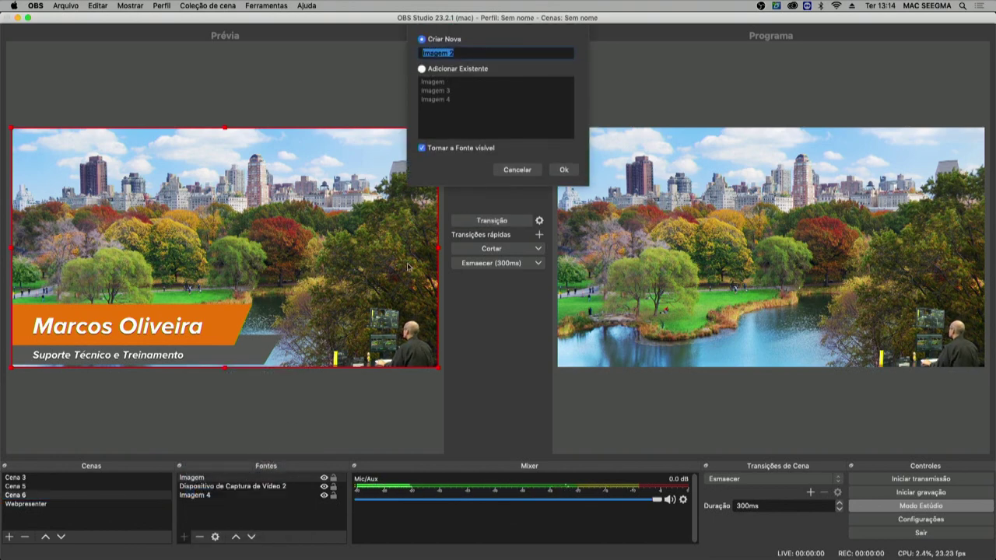
{"action": "left_click", "coordinate": [564, 170]}
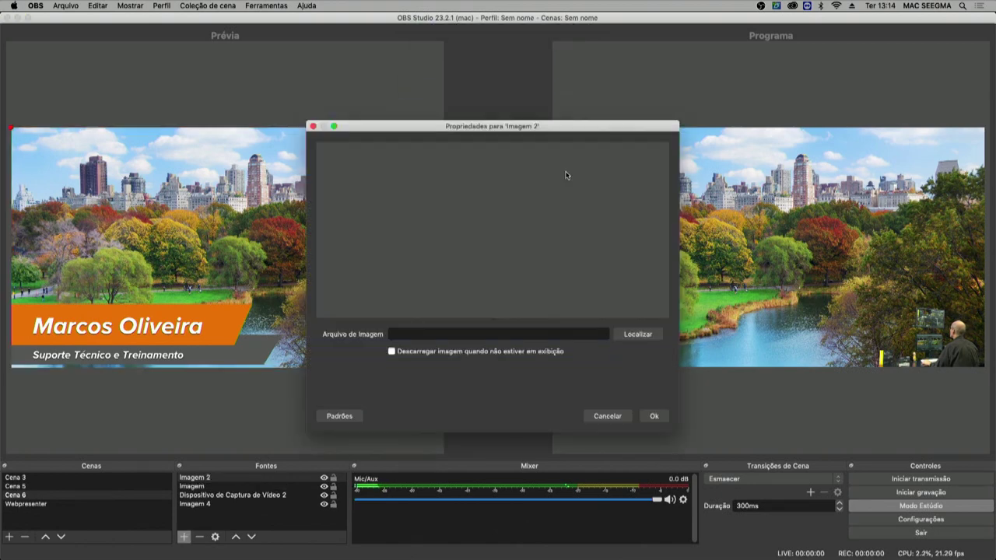
Step: Load News Live Bug.png from the Desktop's gc folder into Imagem 2, confirm its properties, and transition the preview to the program output
{"action": "left_click", "coordinate": [631, 333]}
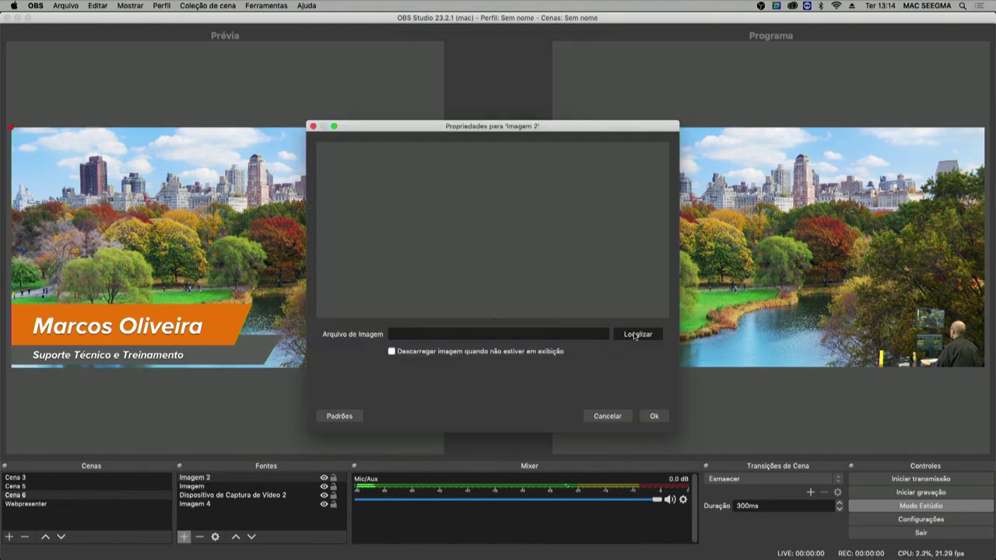
{"action": "left_click", "coordinate": [412, 227]}
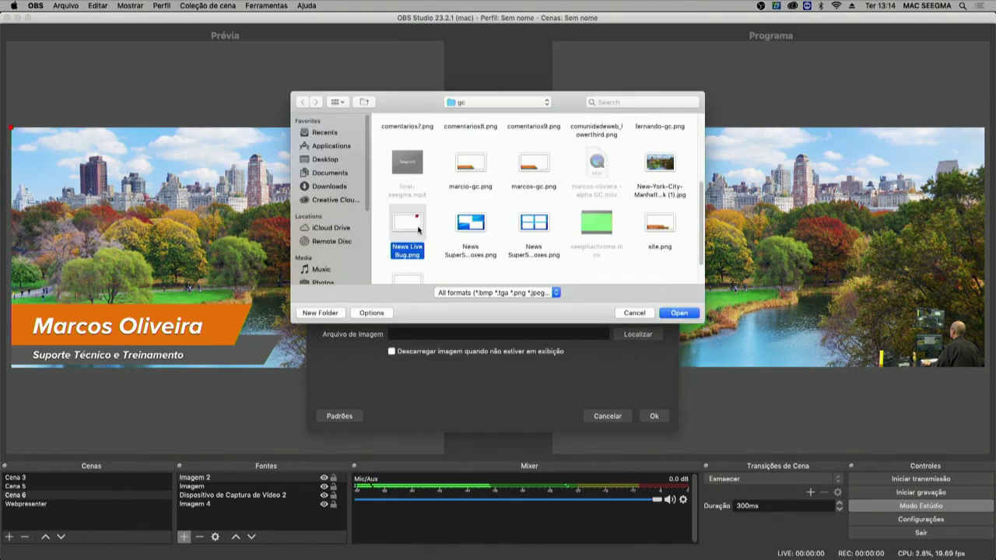
{"action": "left_click", "coordinate": [684, 313]}
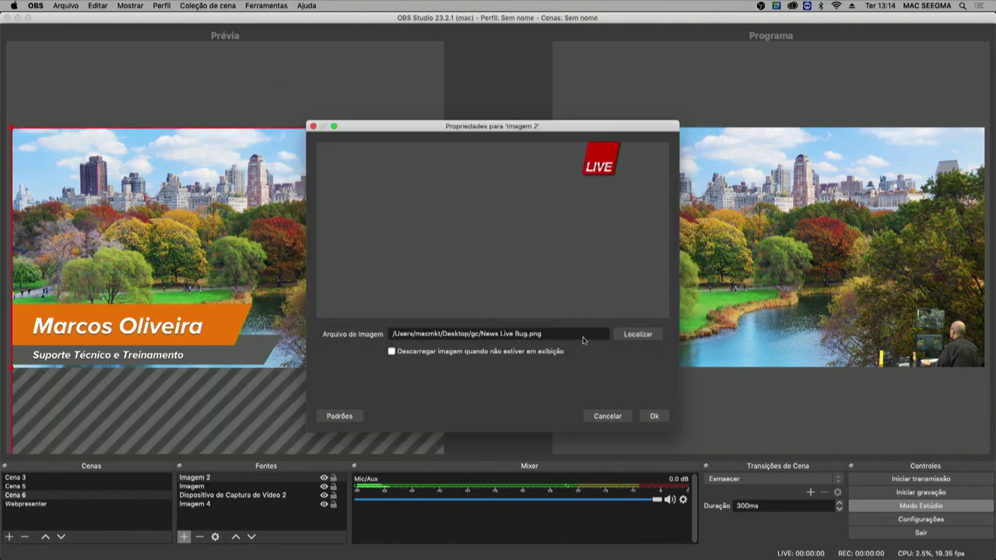
{"action": "left_click", "coordinate": [655, 416]}
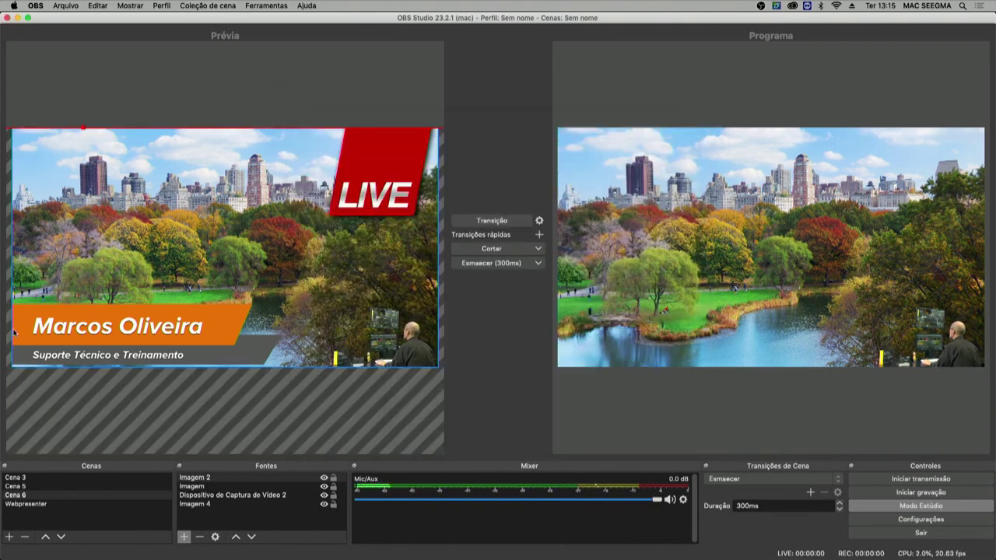
{"action": "left_click", "coordinate": [491, 221]}
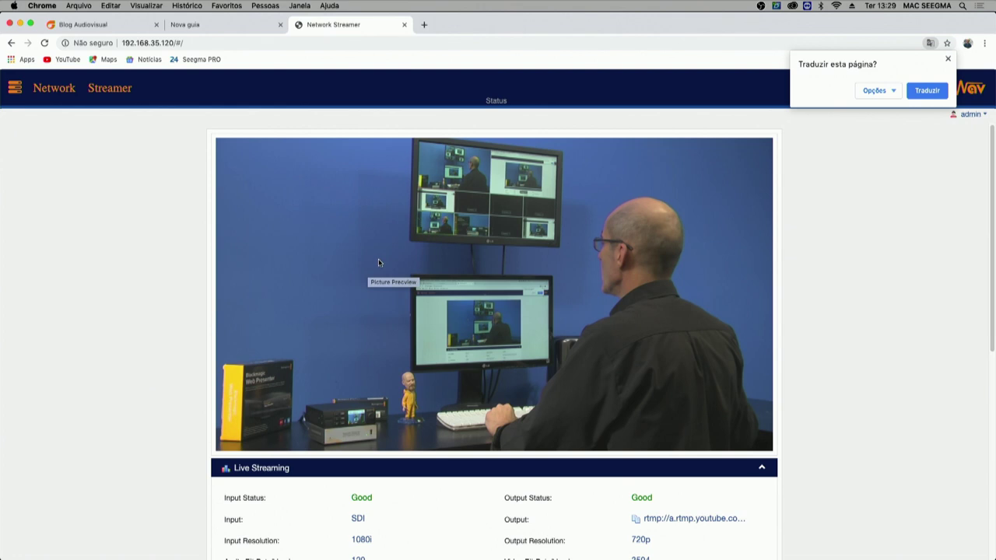
Step: In Chrome, open the Live Service/Streaming Setting page of the AceWav Network Streamer
{"action": "left_click", "coordinate": [15, 90]}
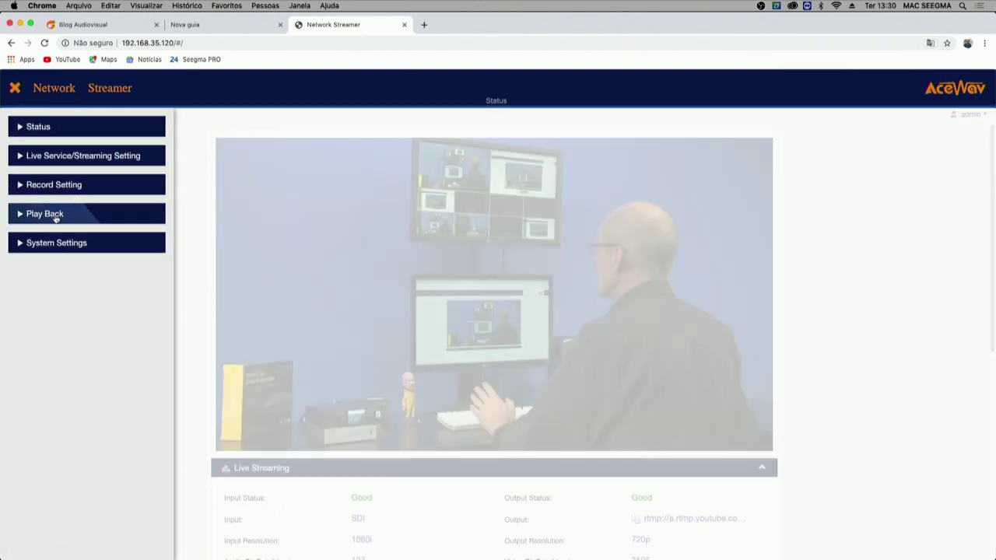
{"action": "left_click", "coordinate": [76, 156]}
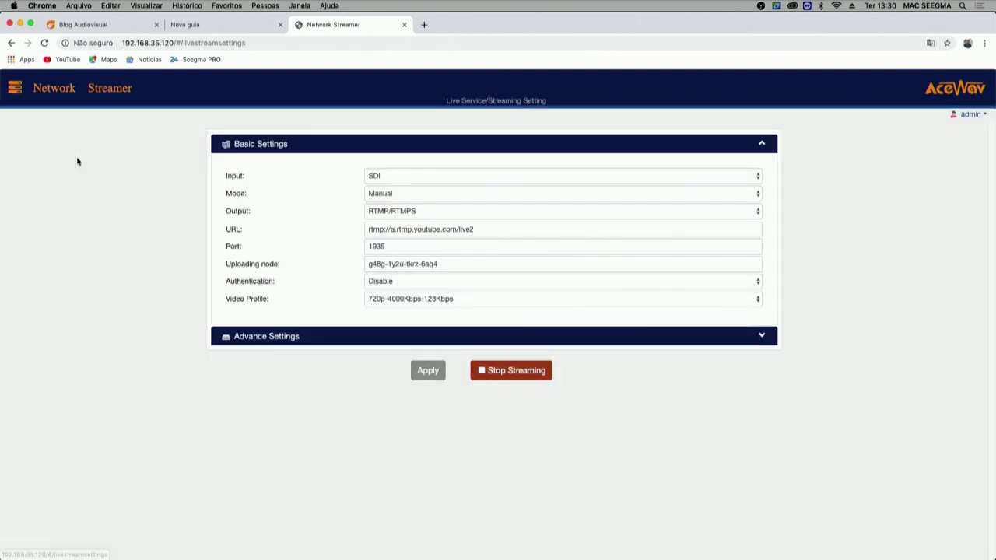